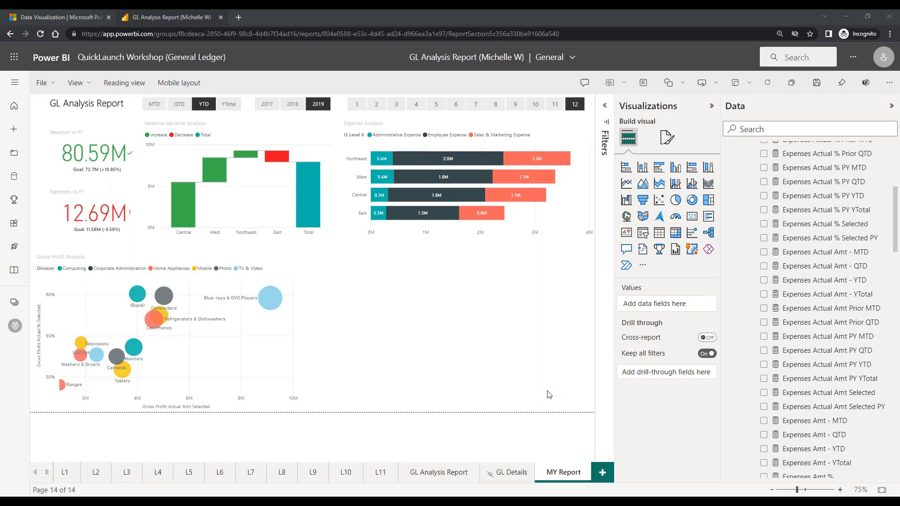
# - Add a line chart to the empty area of the report page with the fiscal Period Desc Short field on its X-axis
pyautogui.click(436, 353)
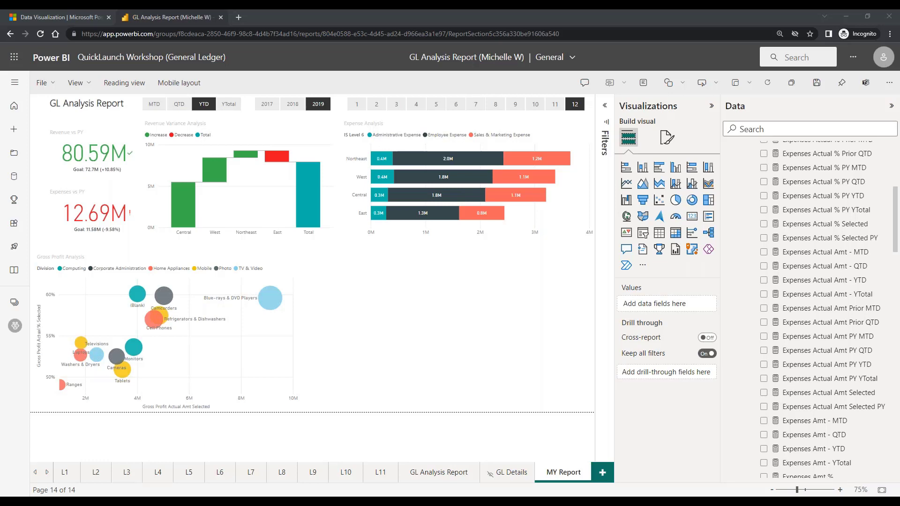
pyautogui.click(626, 185)
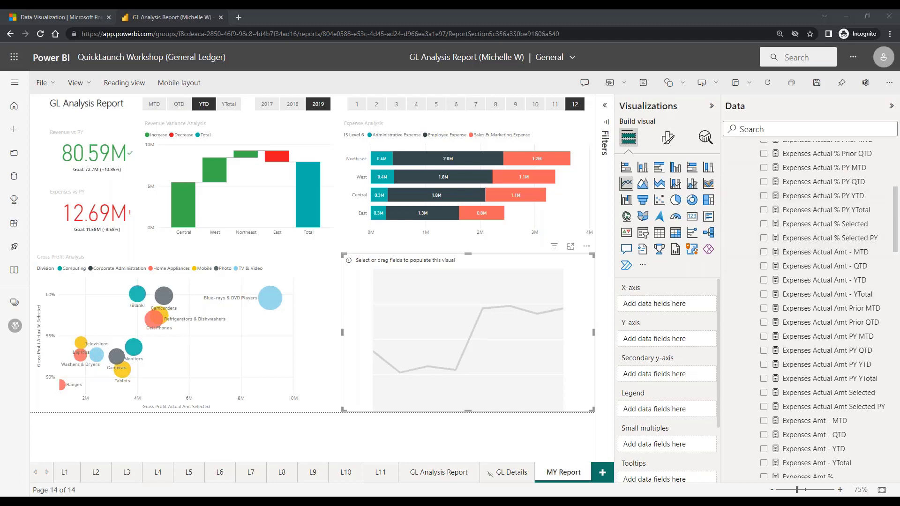
pyautogui.moveTo(896, 204); pyautogui.dragTo(894, 151)
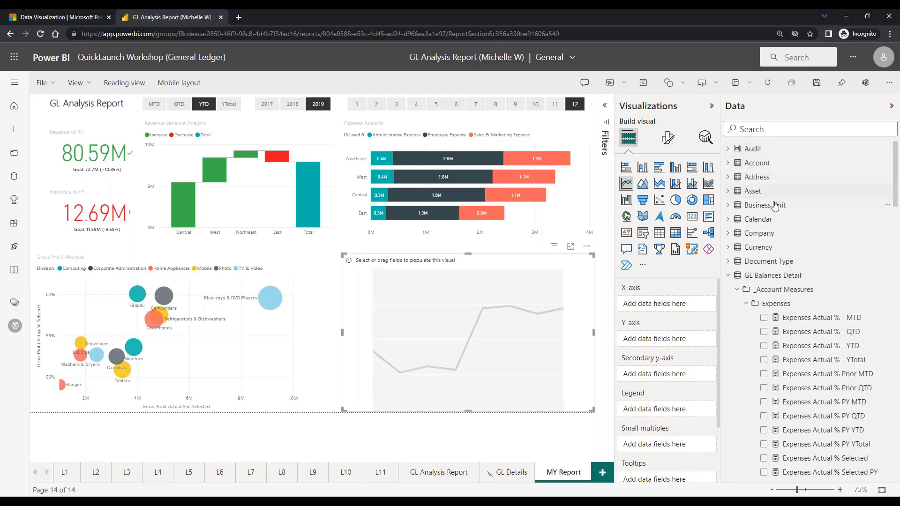
pyautogui.click(728, 221)
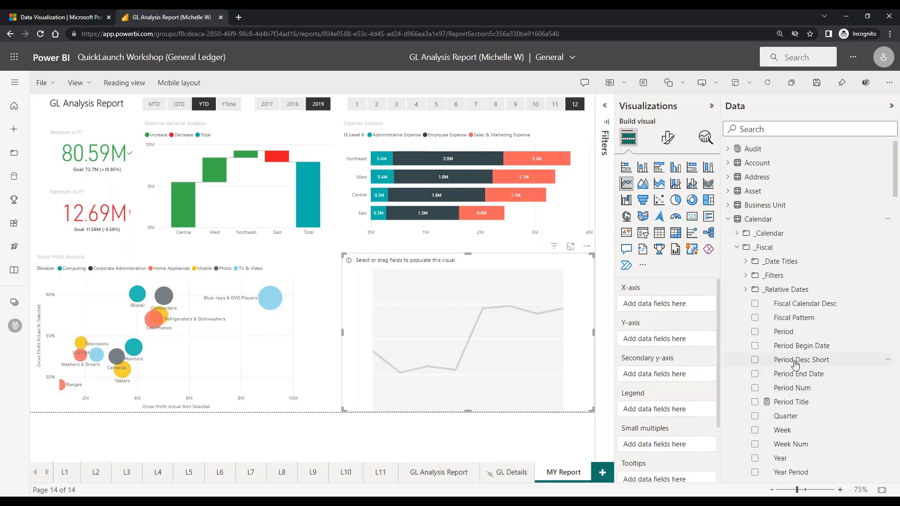
pyautogui.moveTo(796, 364); pyautogui.dragTo(666, 305)
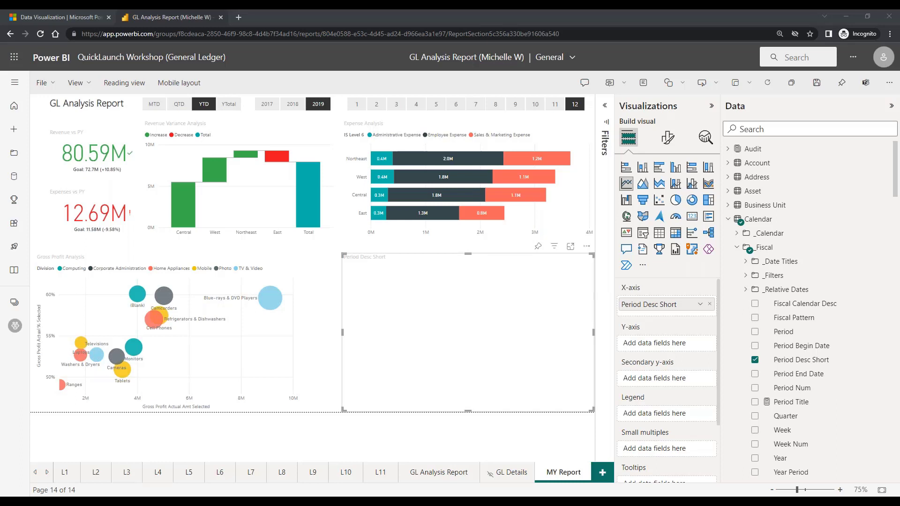
# - Put the Net Income Actual Amt Selected measure from GL Balances Detail on the line chart's Y-axis
pyautogui.click(746, 291)
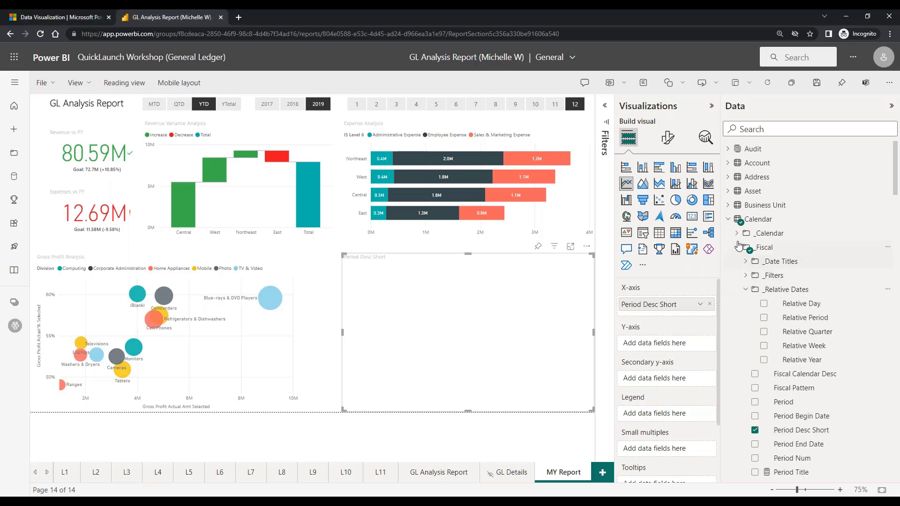
pyautogui.click(729, 219)
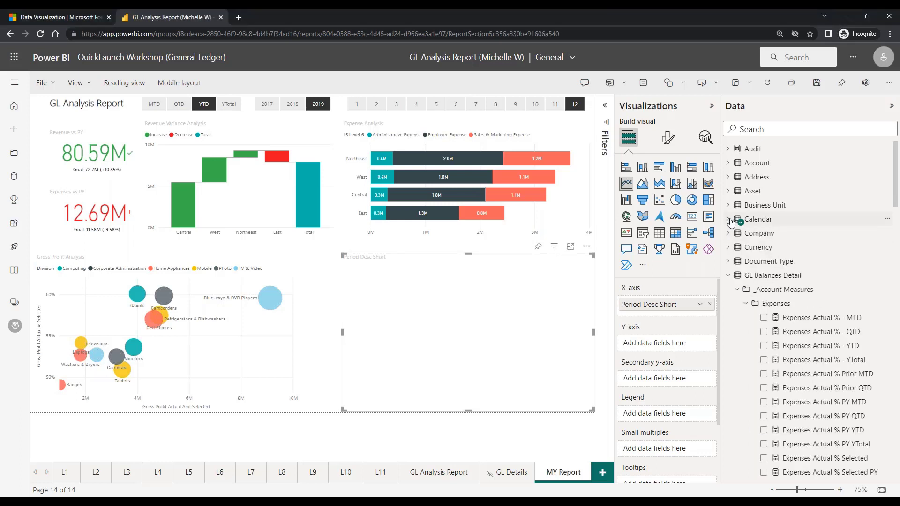
pyautogui.click(746, 304)
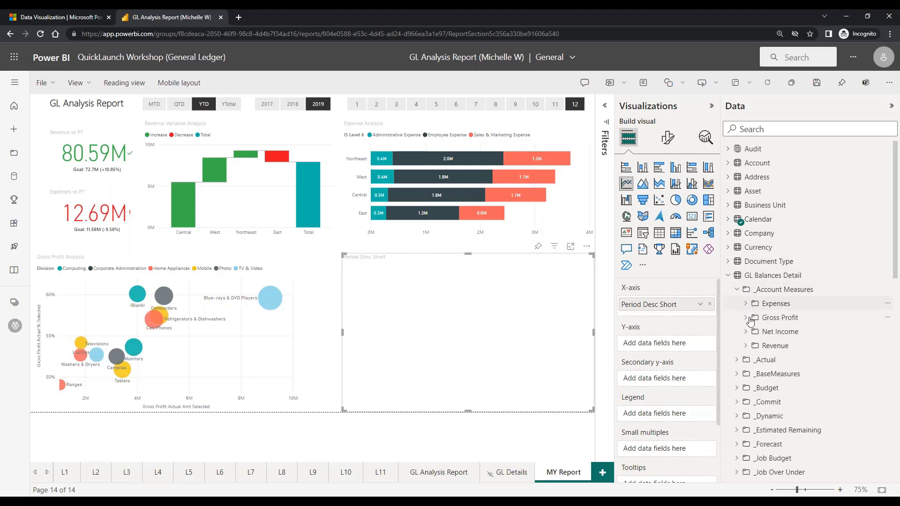
pyautogui.click(746, 333)
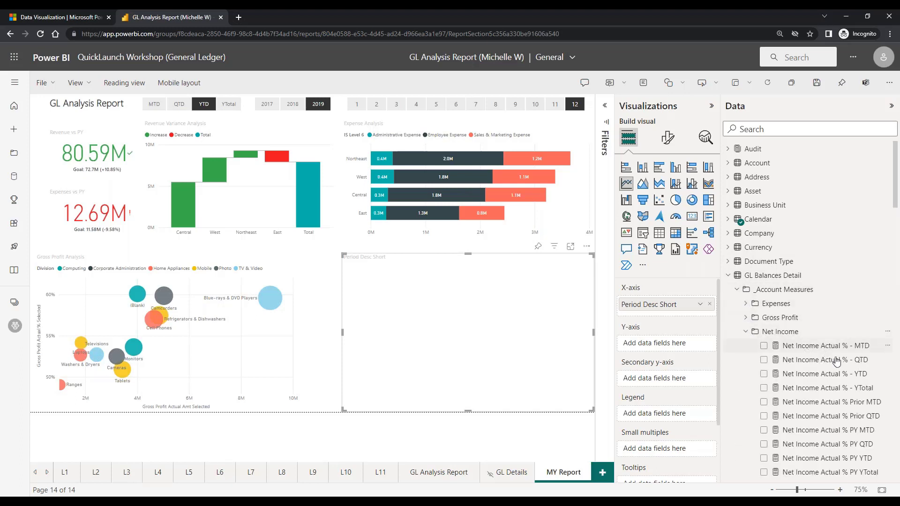
pyautogui.scroll(-2, 832, 374)
pyautogui.scroll(-1, 833, 374)
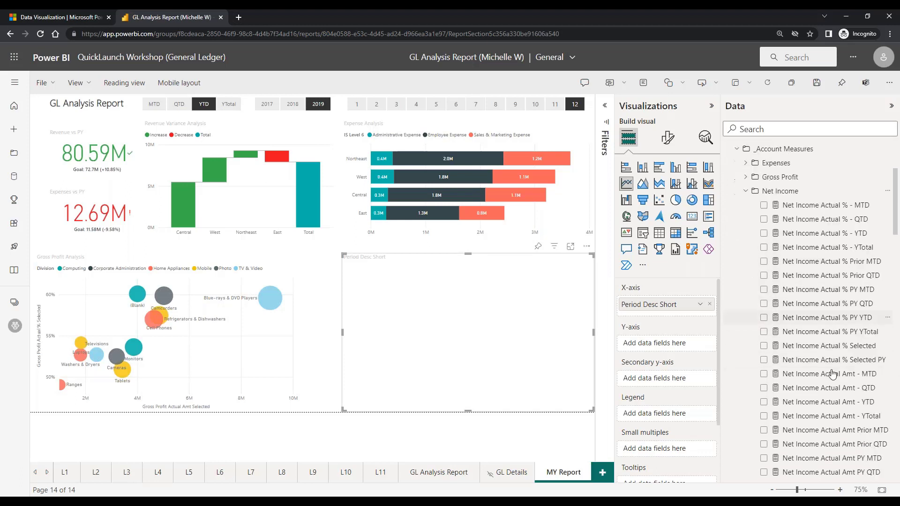
pyautogui.scroll(-2, 808, 370)
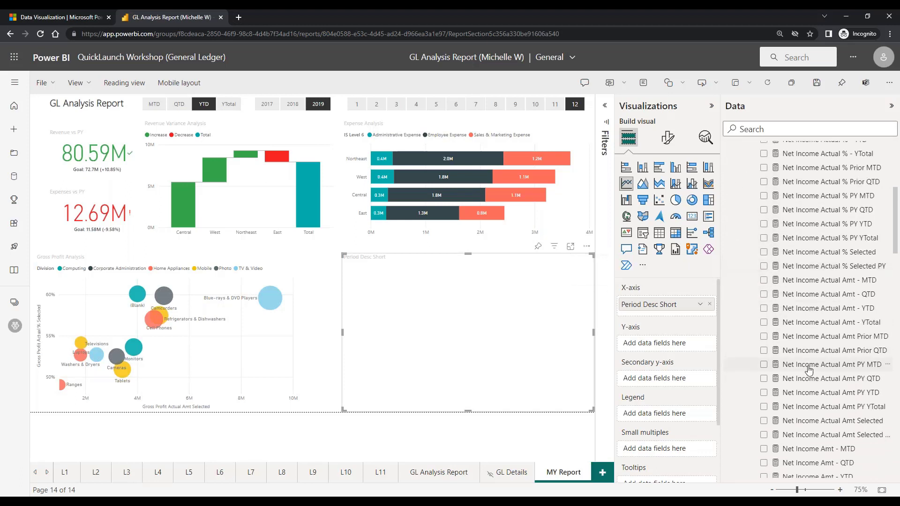
pyautogui.moveTo(802, 421); pyautogui.dragTo(642, 346)
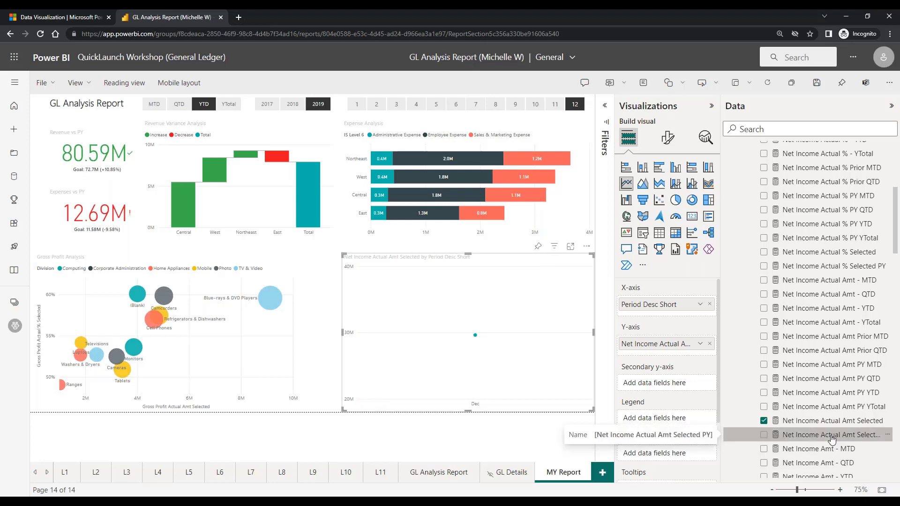
# - Add Net Income Actual Amt Selected PY to the line chart, trying it on the secondary y-axis before placing it on the Y-axis
pyautogui.moveTo(832, 440); pyautogui.dragTo(703, 383)
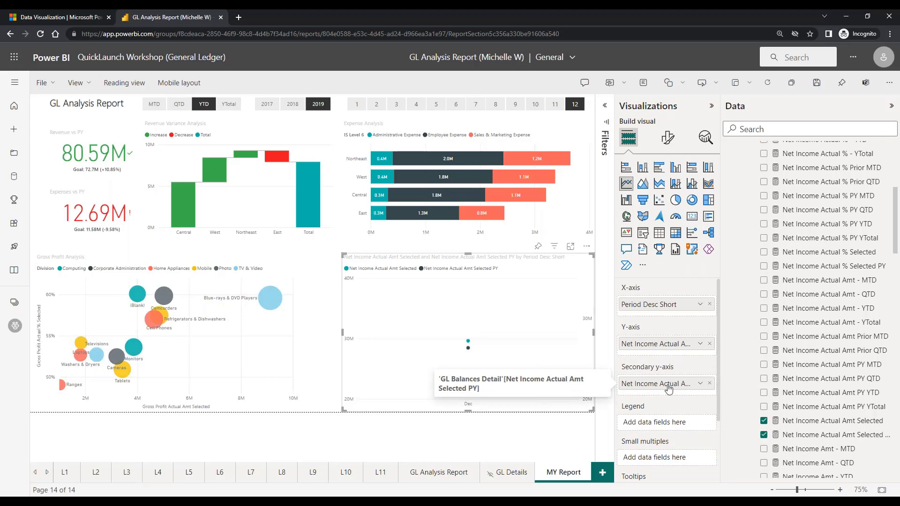
pyautogui.moveTo(667, 389); pyautogui.dragTo(669, 354)
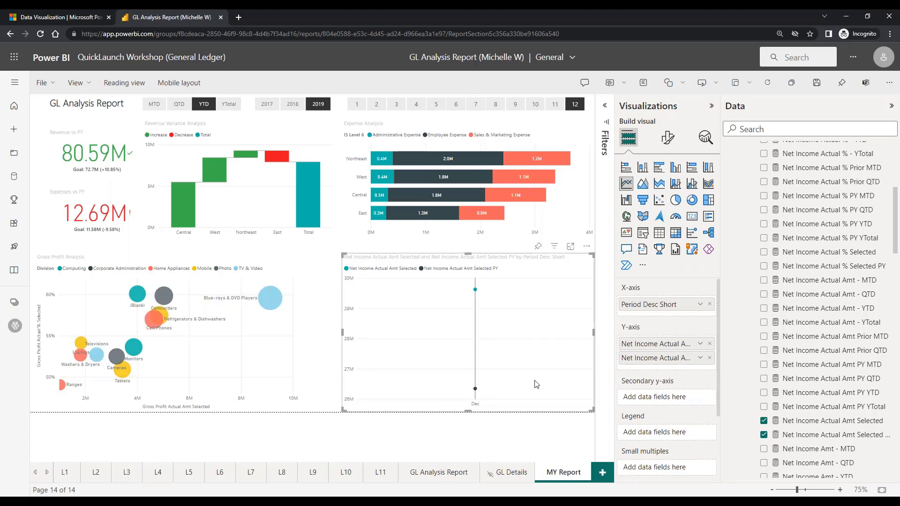
pyautogui.moveTo(580, 383)
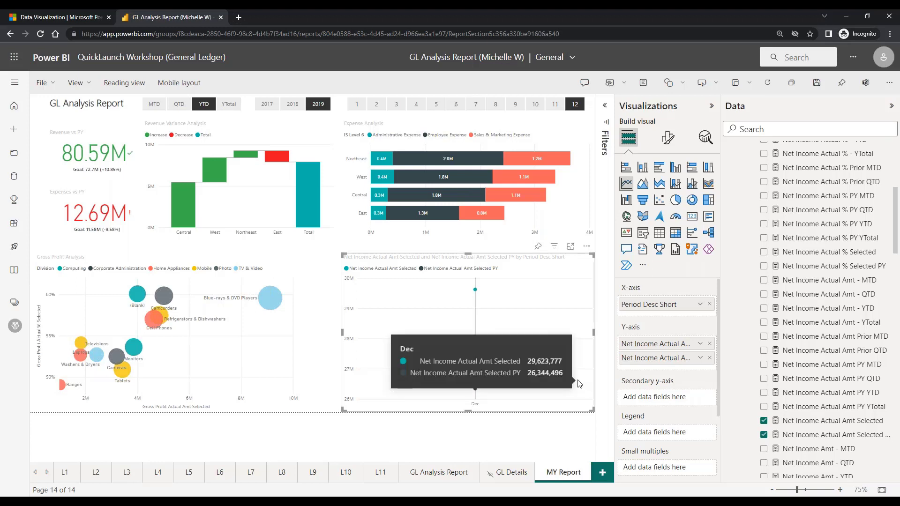
pyautogui.moveTo(641, 359); pyautogui.dragTo(640, 397)
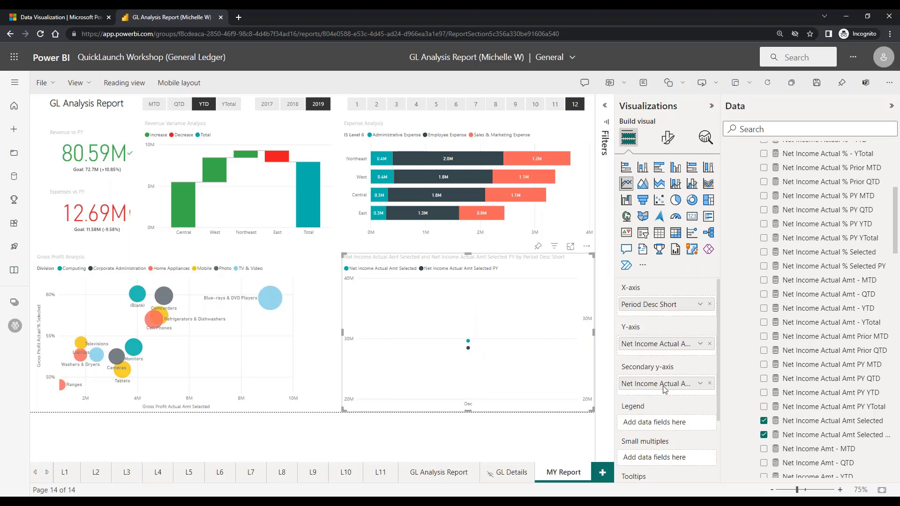
pyautogui.moveTo(676, 390); pyautogui.dragTo(679, 354)
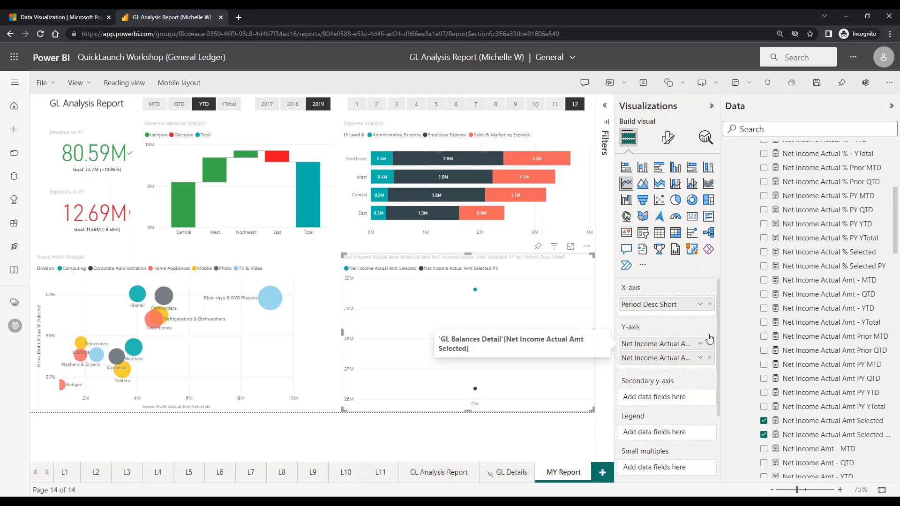
# - Check how the period slicer affects the line chart by selecting periods 7 and 9, then return to period 12
pyautogui.click(750, 83)
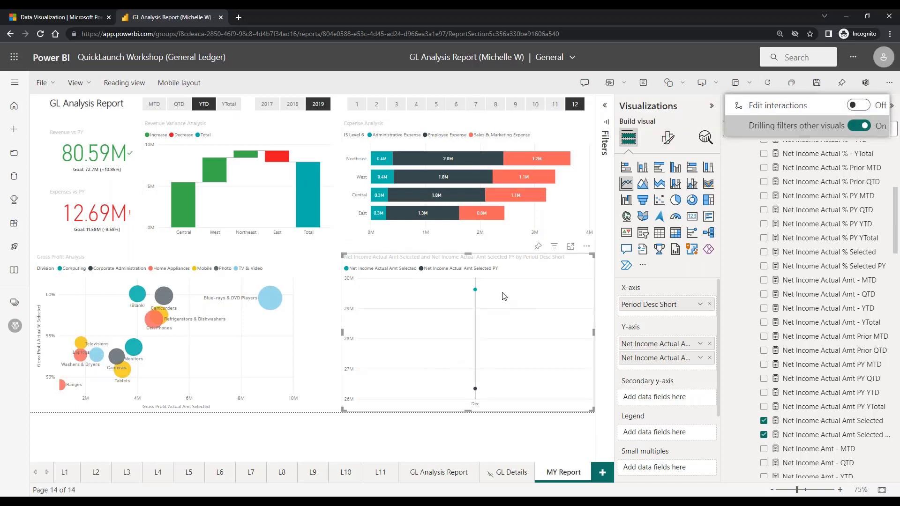
pyautogui.moveTo(463, 357)
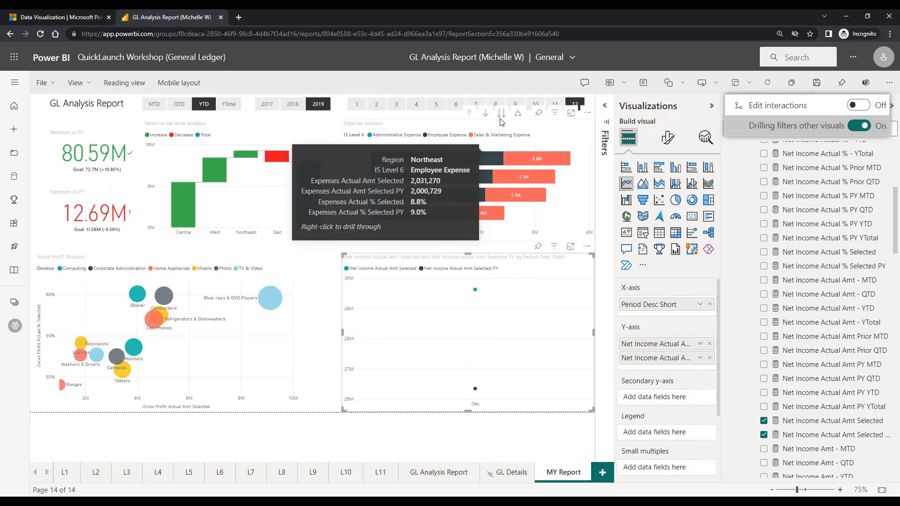
pyautogui.click(471, 109)
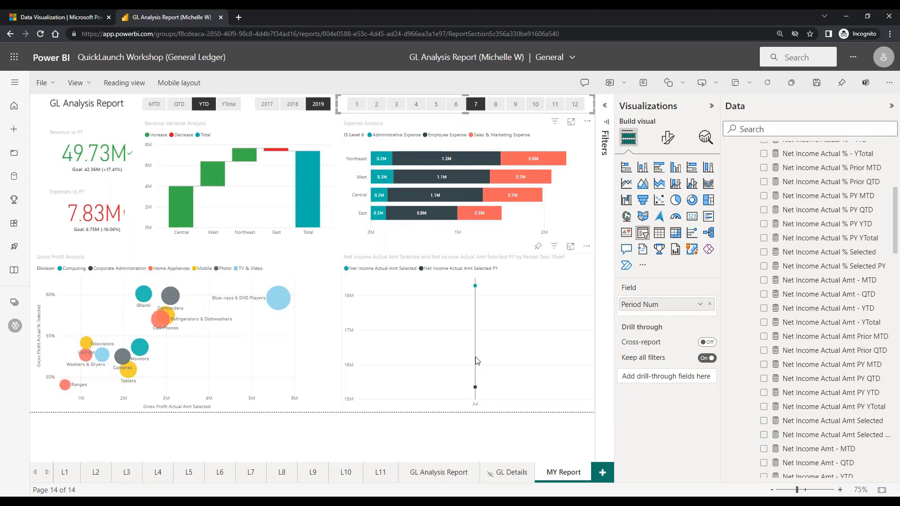
pyautogui.click(511, 105)
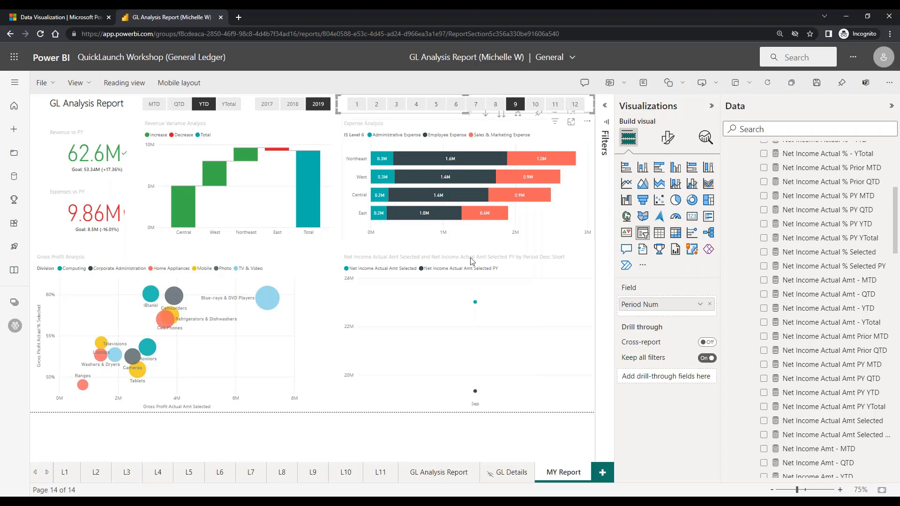
pyautogui.moveTo(443, 363)
pyautogui.click(573, 104)
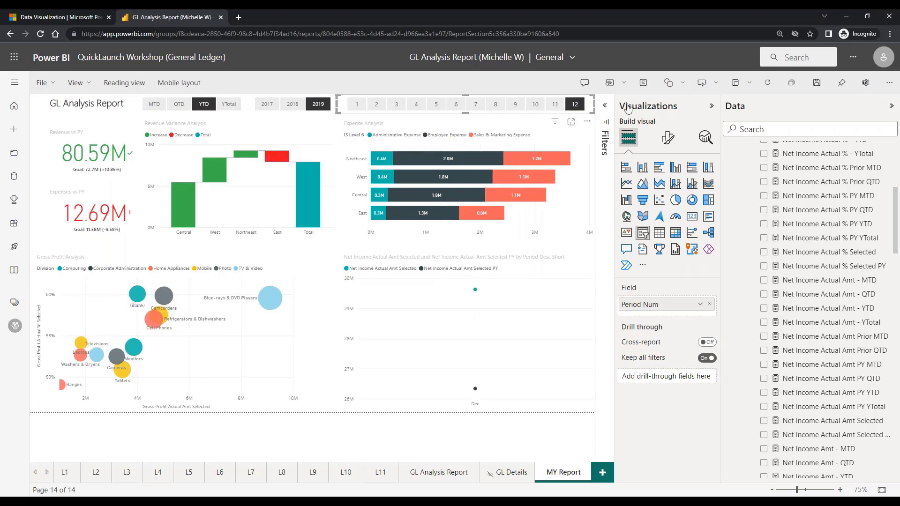
# - Edit the period slicer's interactions so it does not filter the net income line chart, then turn interaction editing off
pyautogui.click(750, 84)
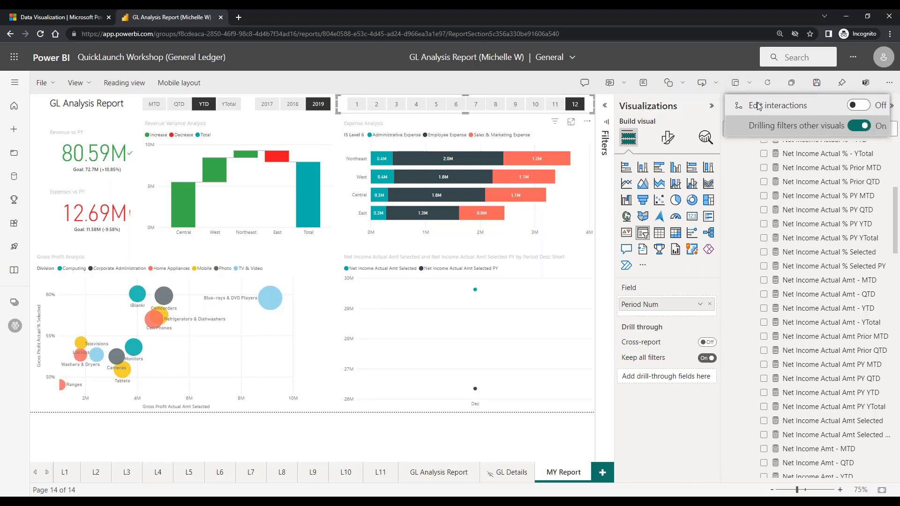
pyautogui.click(858, 106)
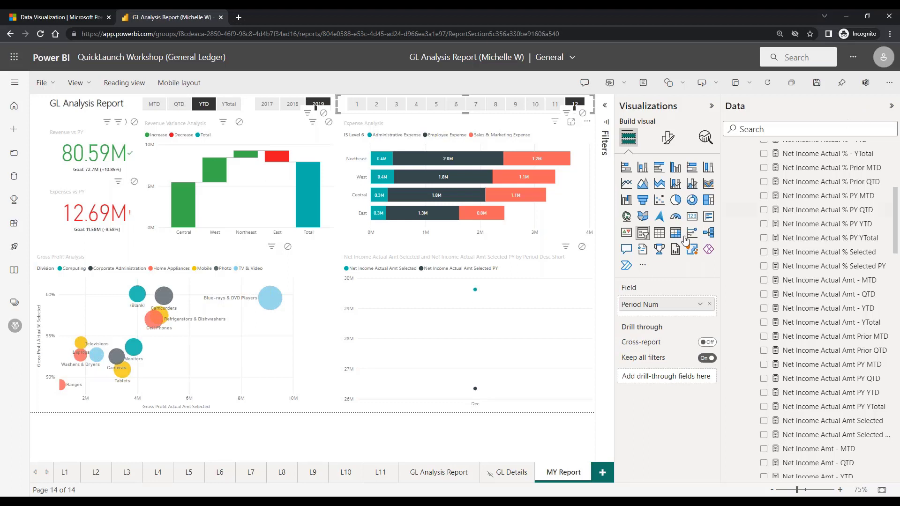
pyautogui.click(583, 248)
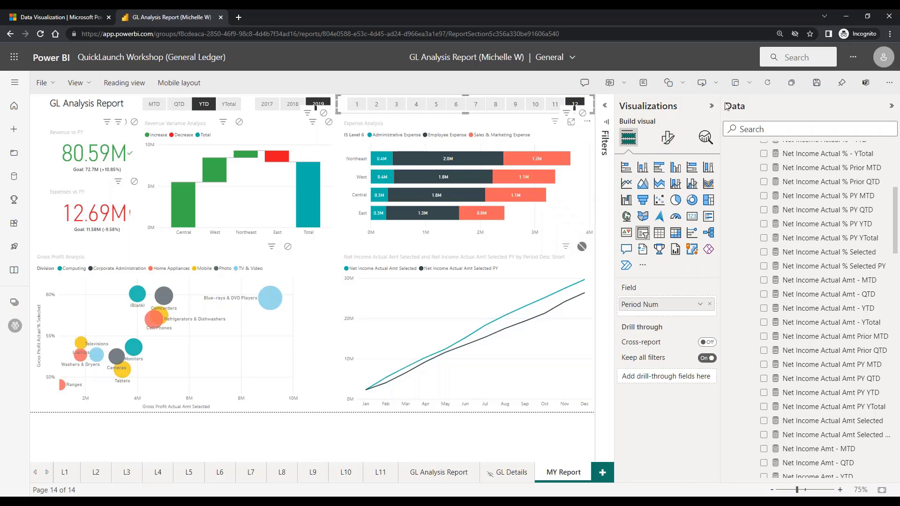
pyautogui.click(750, 85)
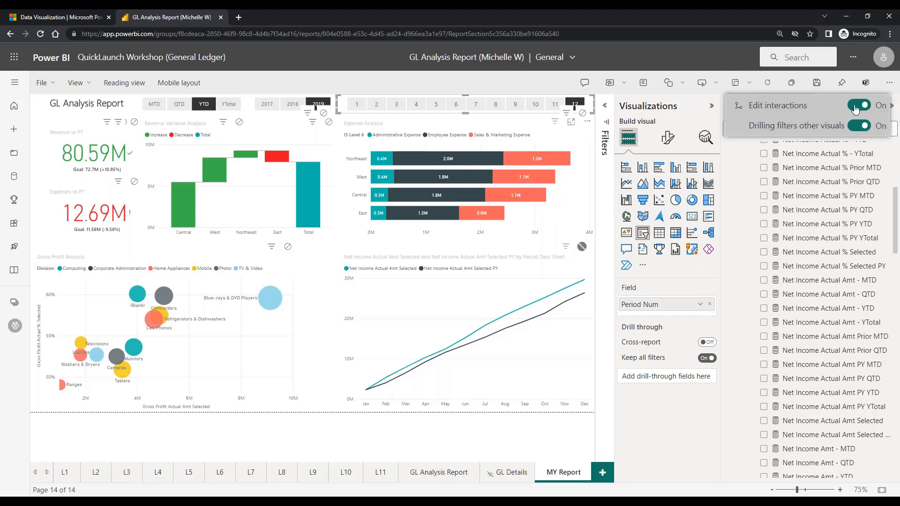
pyautogui.click(856, 107)
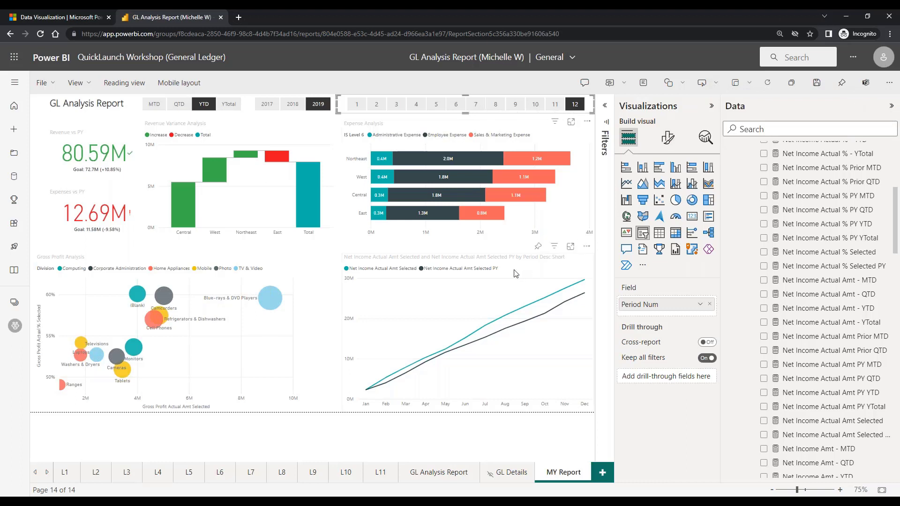
# - Widen the net income line chart by extending its left edge toward the Gross Profit Analysis chart
pyautogui.click(411, 320)
pyautogui.moveTo(343, 336); pyautogui.dragTo(313, 337)
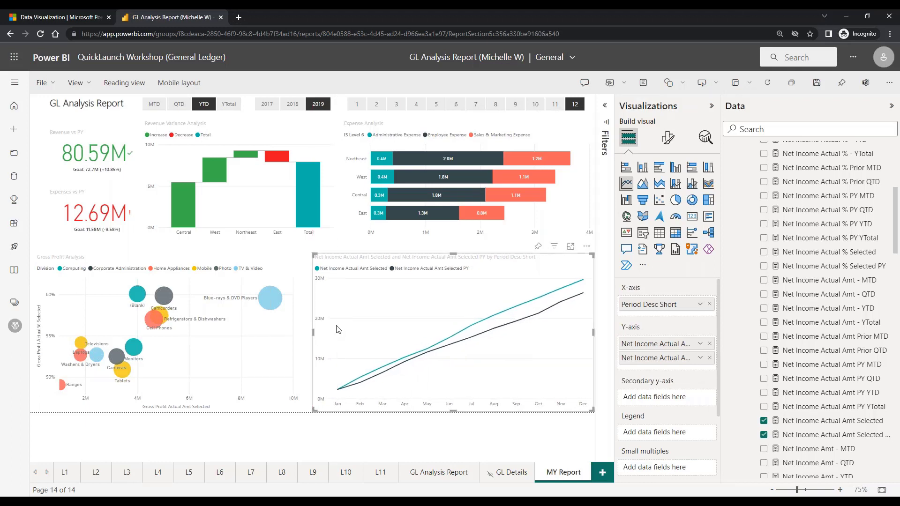
pyautogui.moveTo(368, 315)
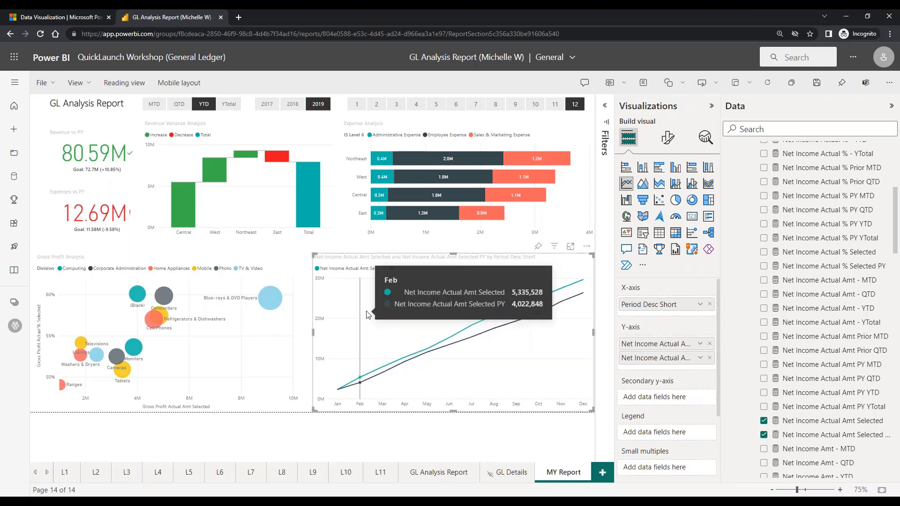
# - Set the line chart's title text to "Net Income Trend Analysis"
pyautogui.click(667, 145)
pyautogui.click(667, 191)
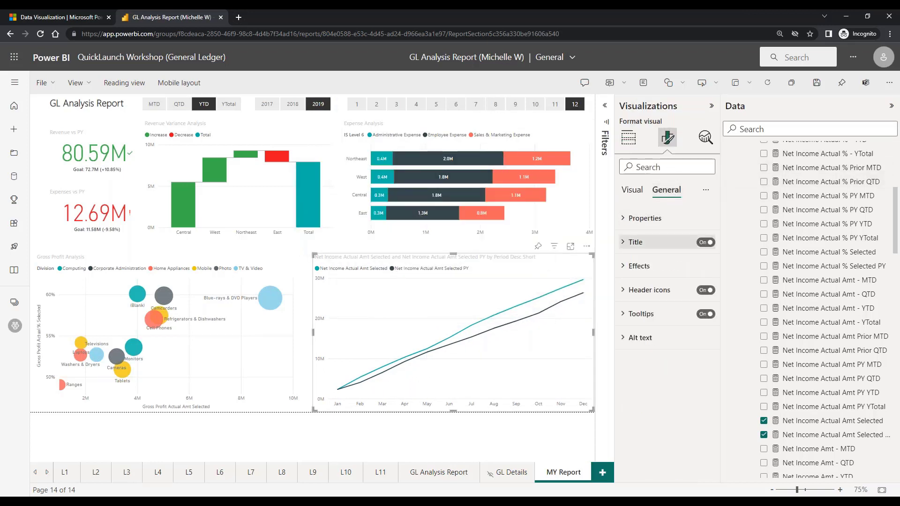
pyautogui.click(625, 242)
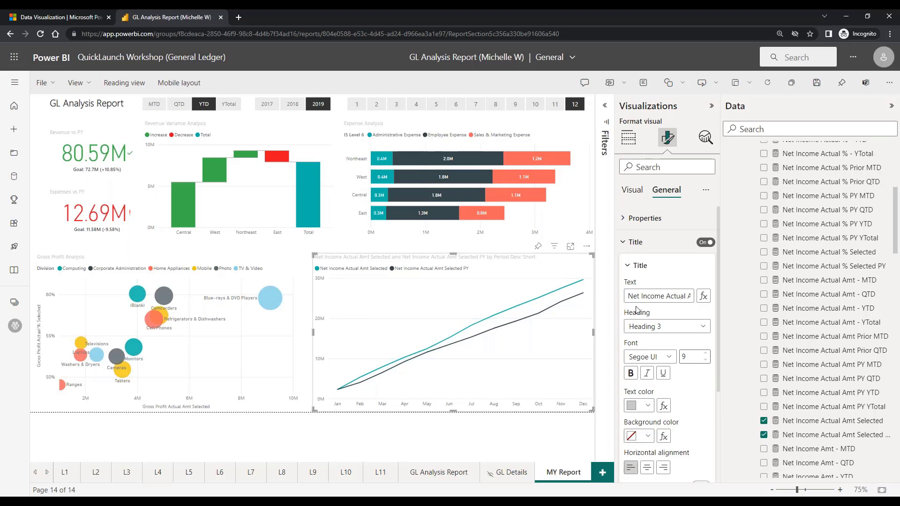
pyautogui.tripleClick(666, 296)
pyautogui.write('Net Income Tr')
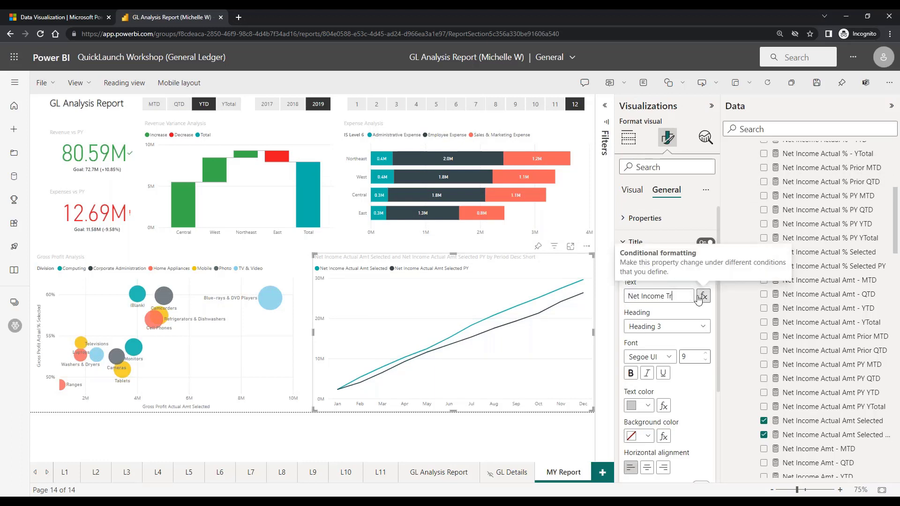
pyautogui.write('end Analysis')
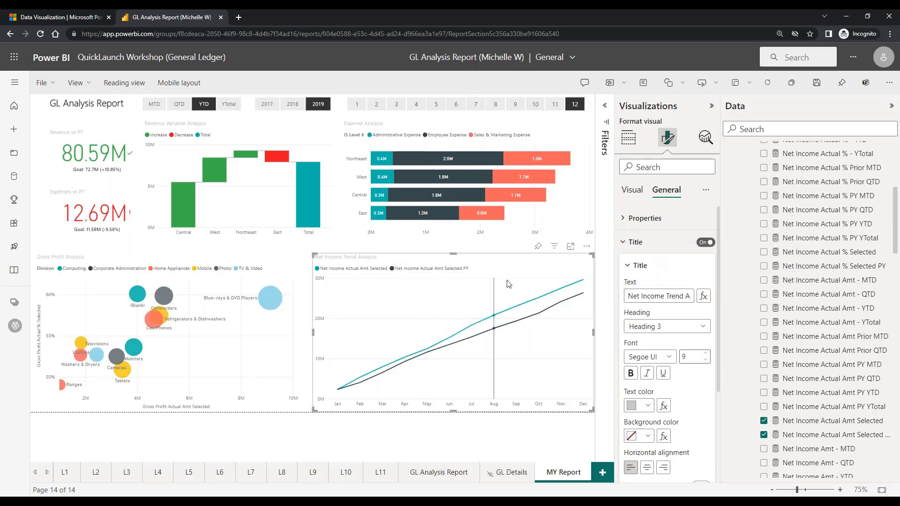
pyautogui.click(624, 247)
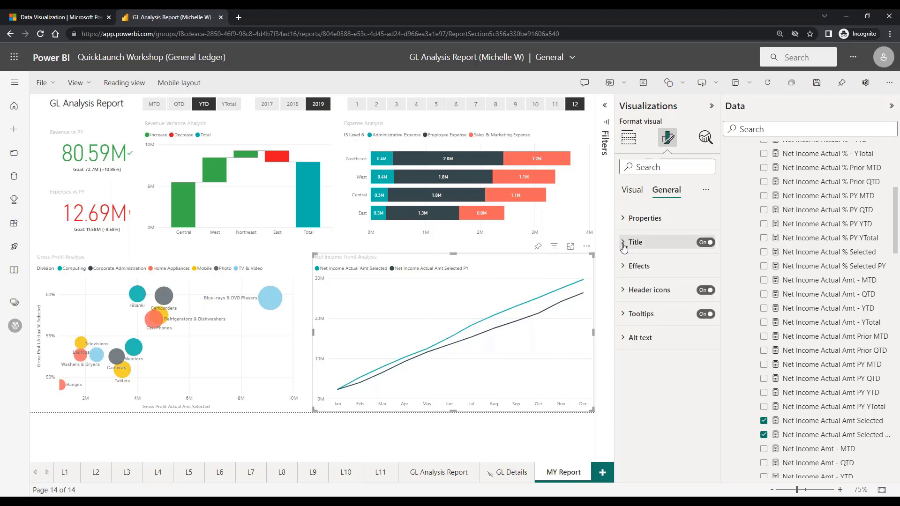
pyautogui.click(623, 248)
pyautogui.click(624, 247)
# - Turn on data point markers for both lines in the Net Income Trend Analysis chart
pyautogui.click(634, 192)
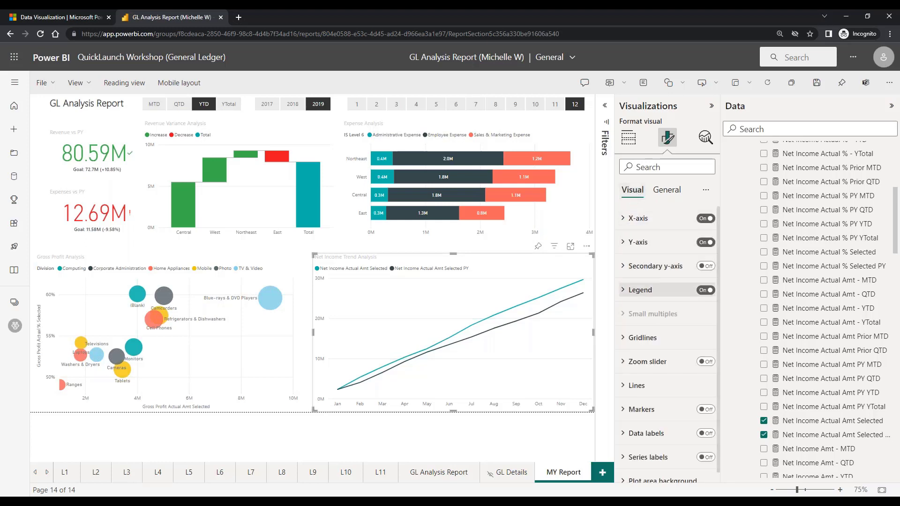
pyautogui.click(711, 411)
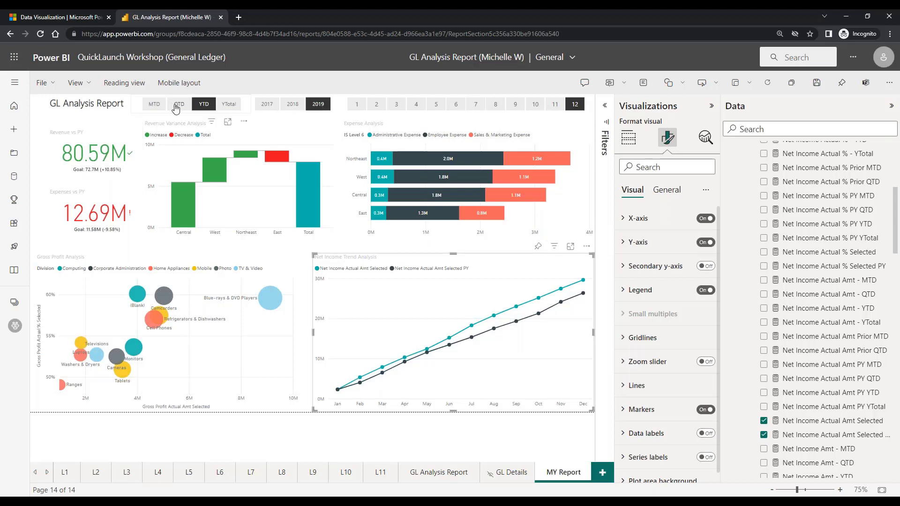
# - Examine the net income trend on a monthly basis by filtering the report to MTD, then return the selection to YTD
pyautogui.click(154, 107)
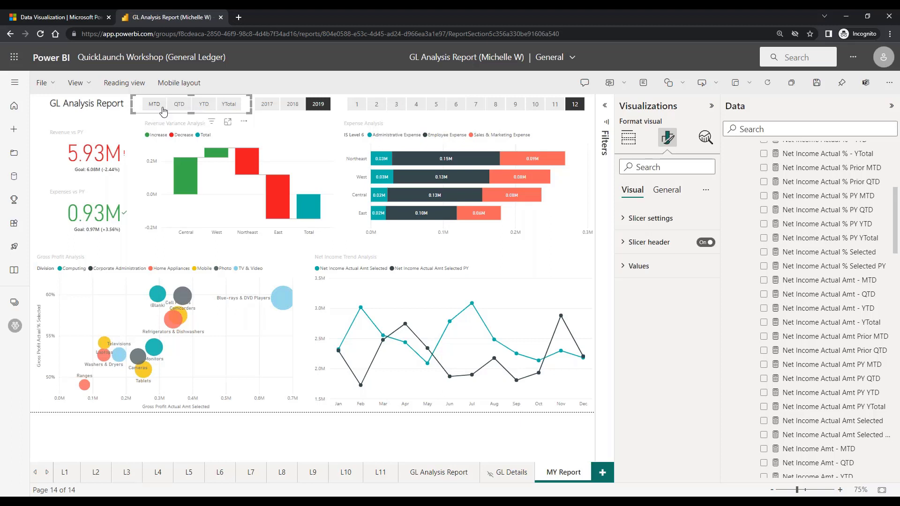
pyautogui.click(153, 107)
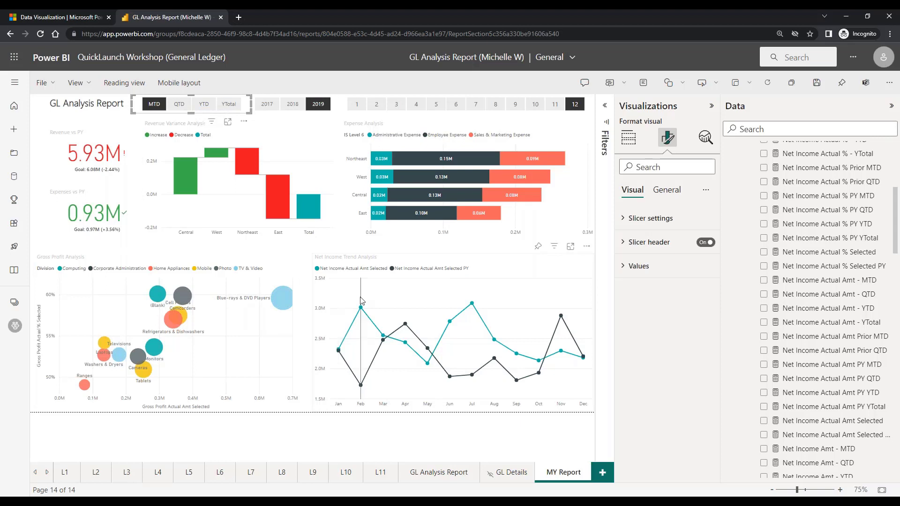
pyautogui.moveTo(362, 313)
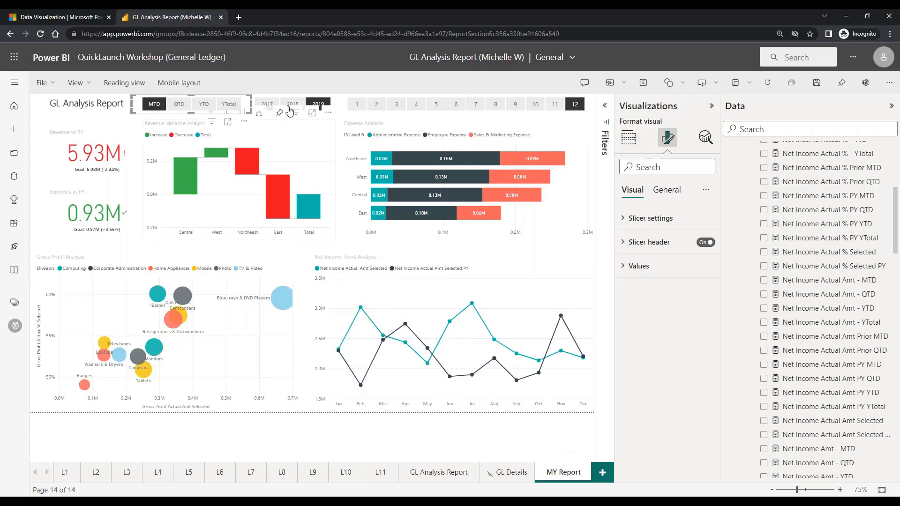
pyautogui.click(203, 105)
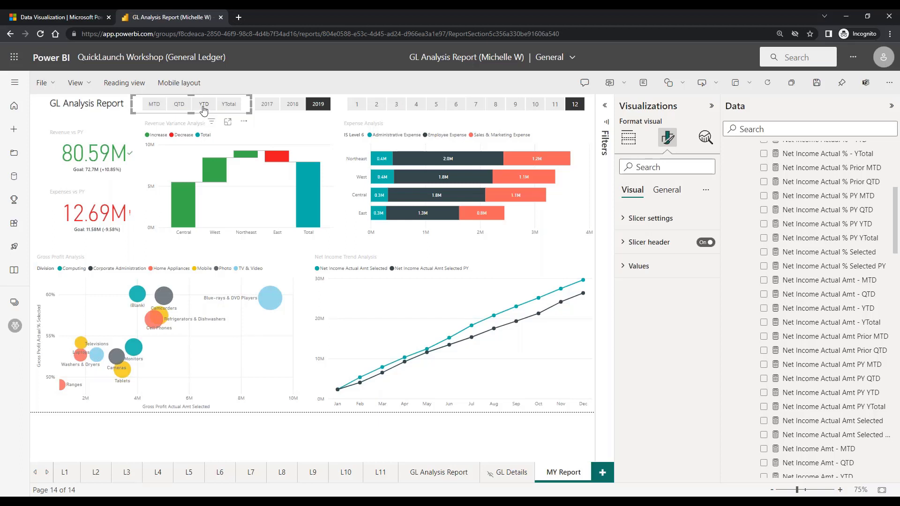
pyautogui.click(203, 106)
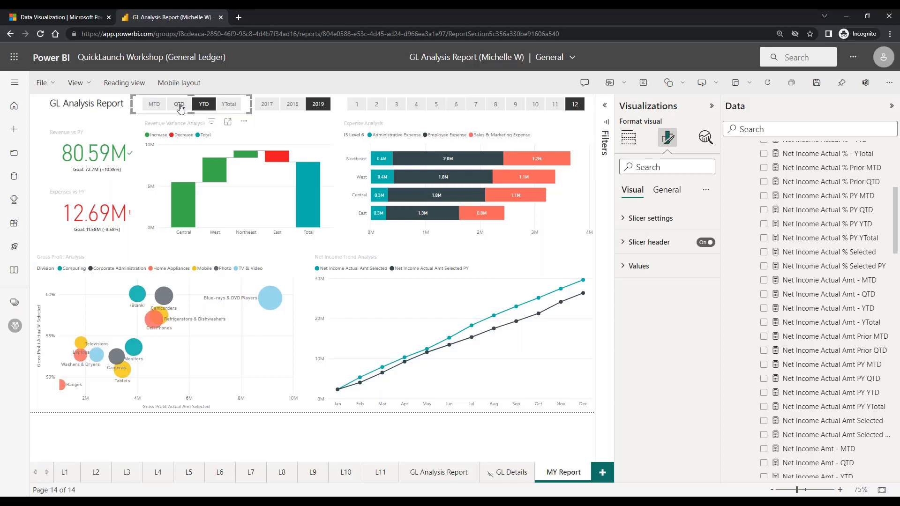